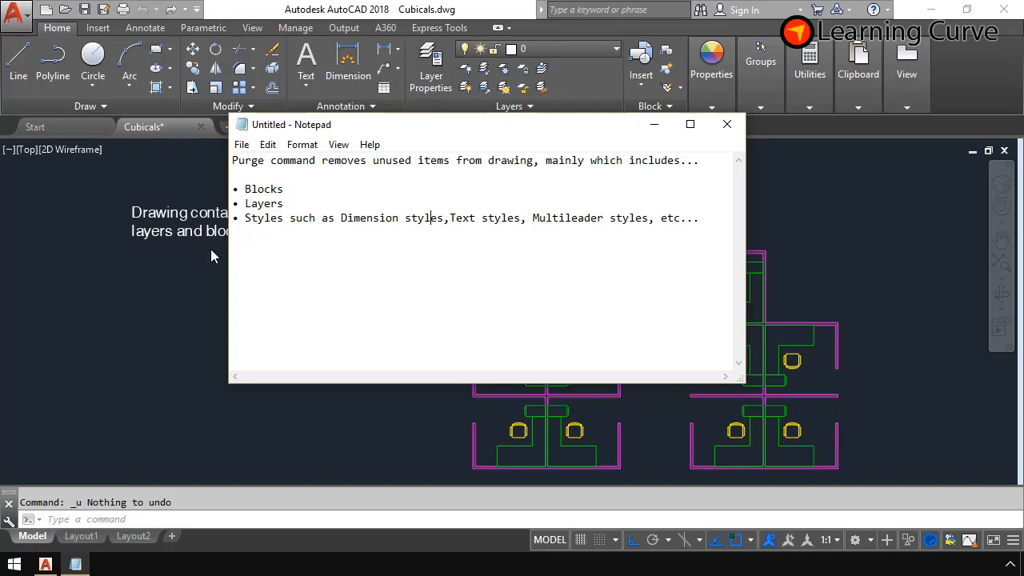
left_click(195, 262)
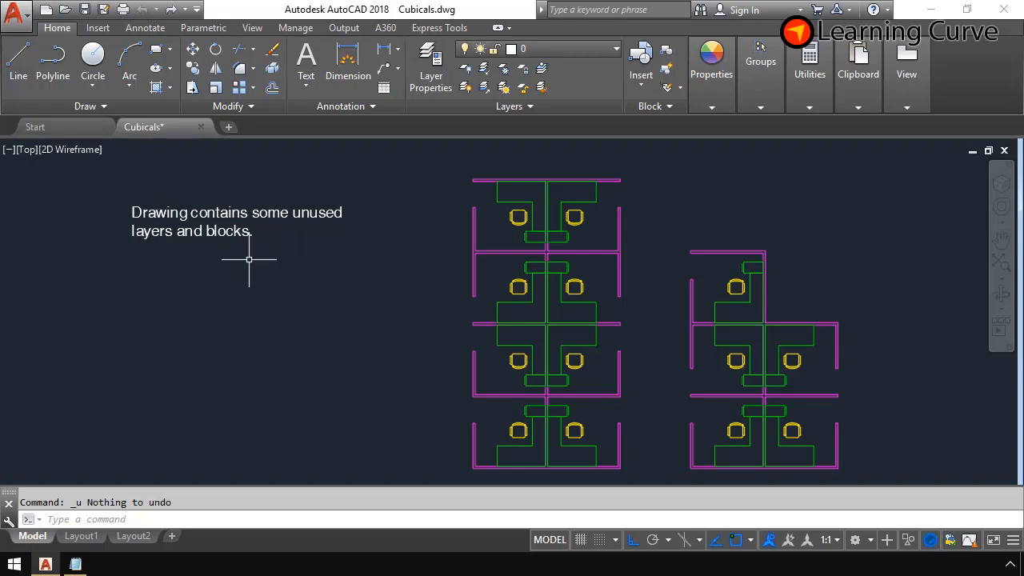
type("PU")
key("Return")
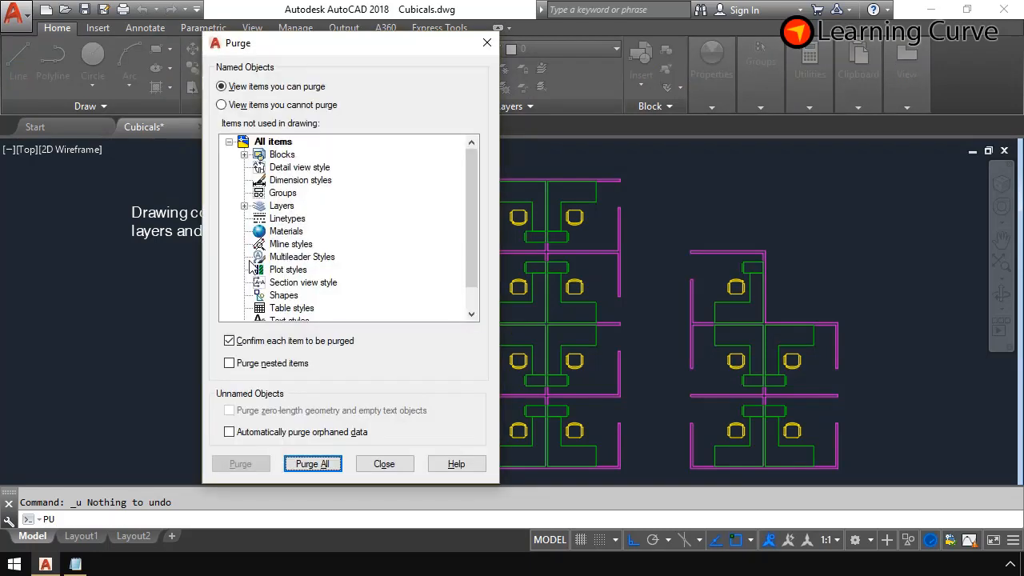
left_click(384, 464)
- Open the Purge tool from the drawing utilities, expand the unused blocks and select Keyboard_Dell
left_click(16, 14)
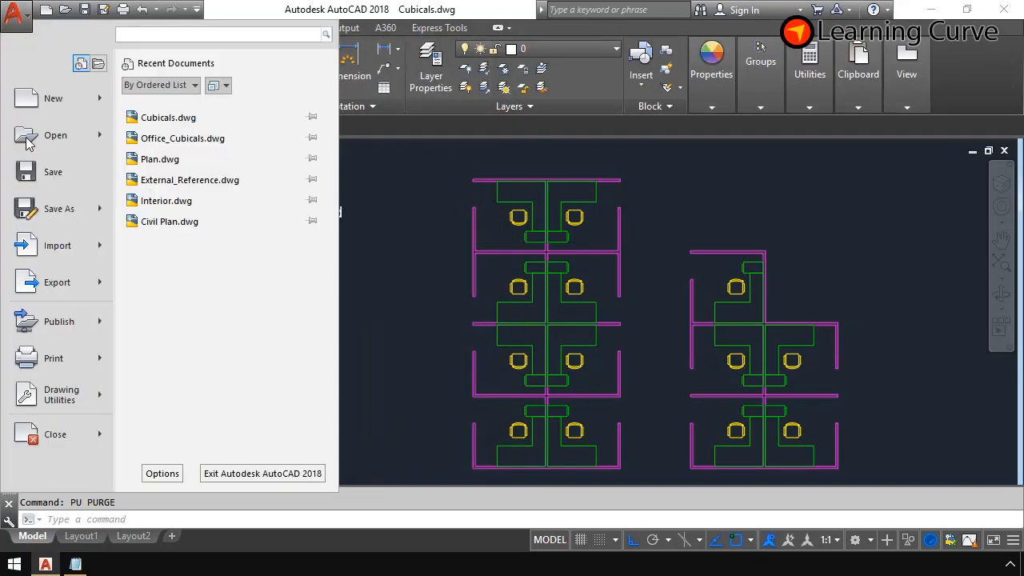
mouse_move(50, 394)
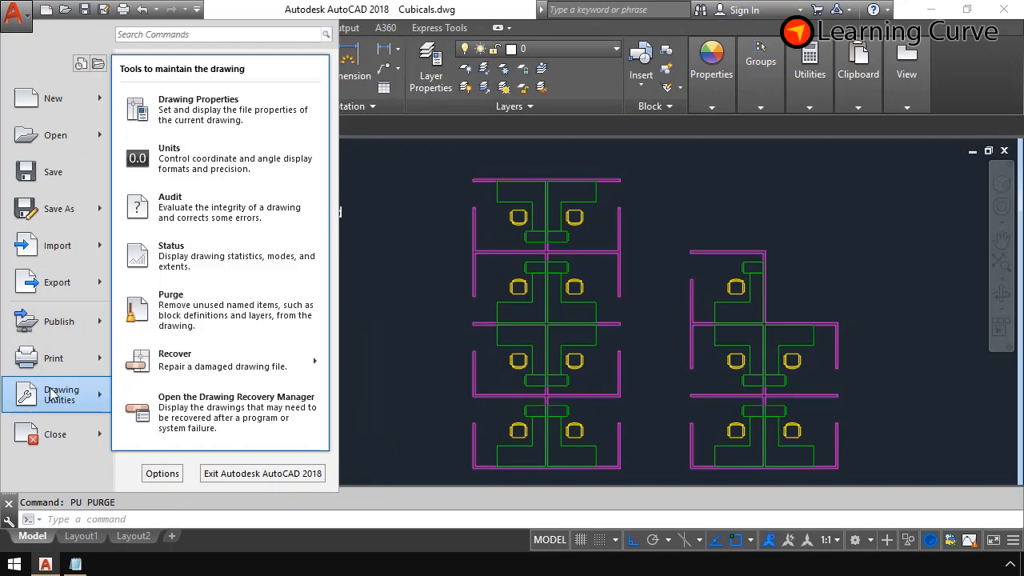
left_click(183, 322)
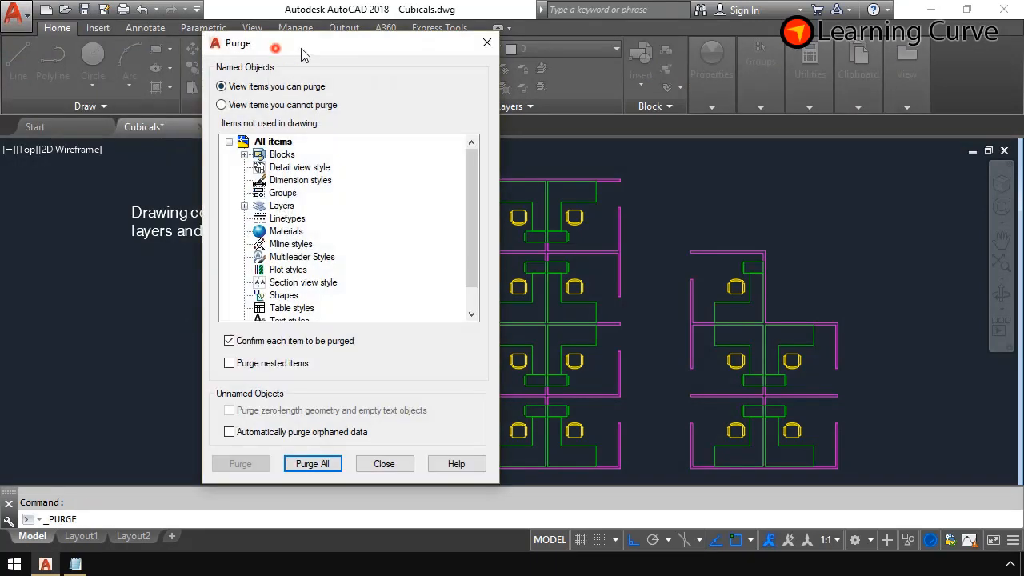
left_click_drag(303, 53, 415, 52)
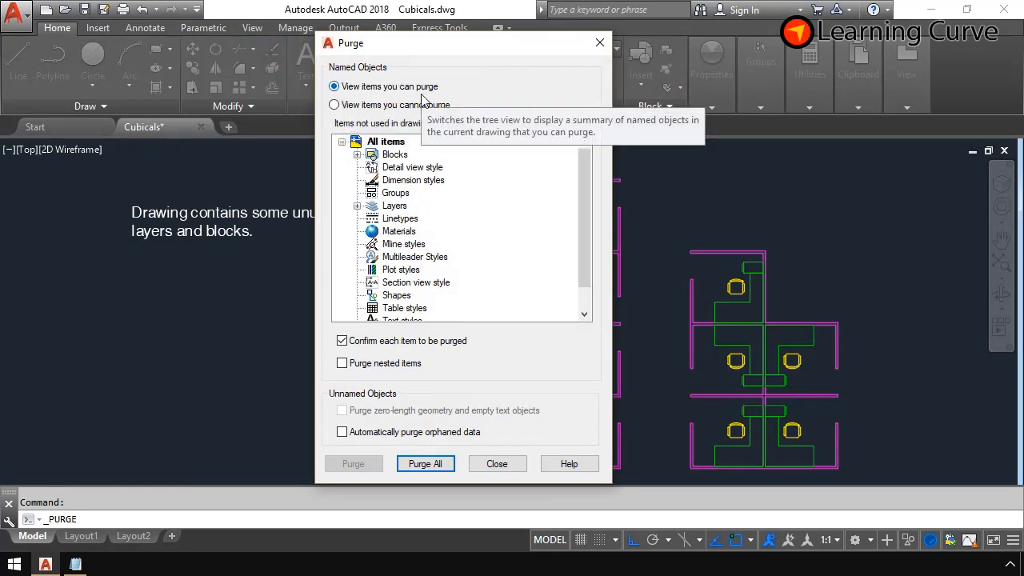
left_click(358, 156)
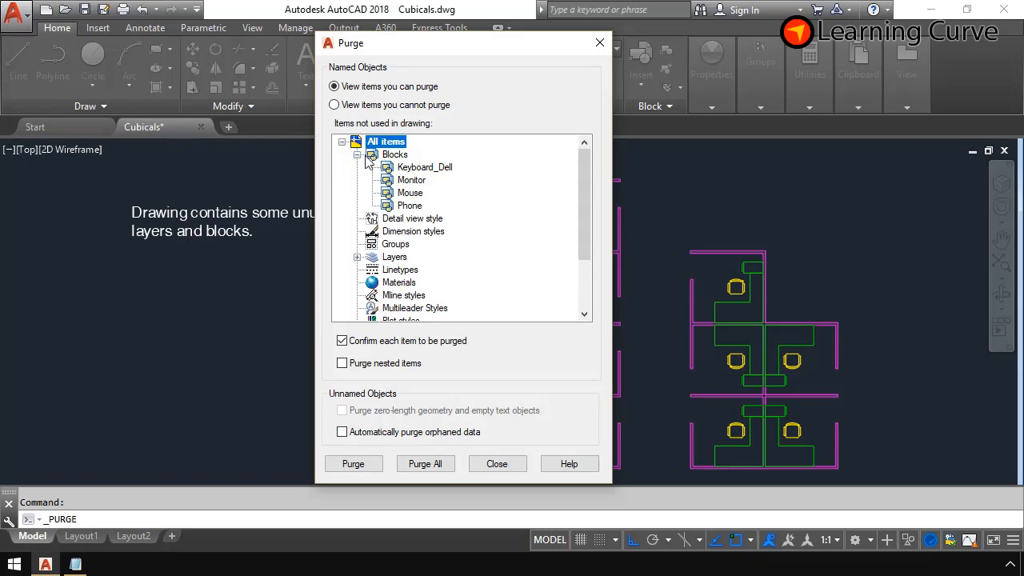
left_click(411, 171)
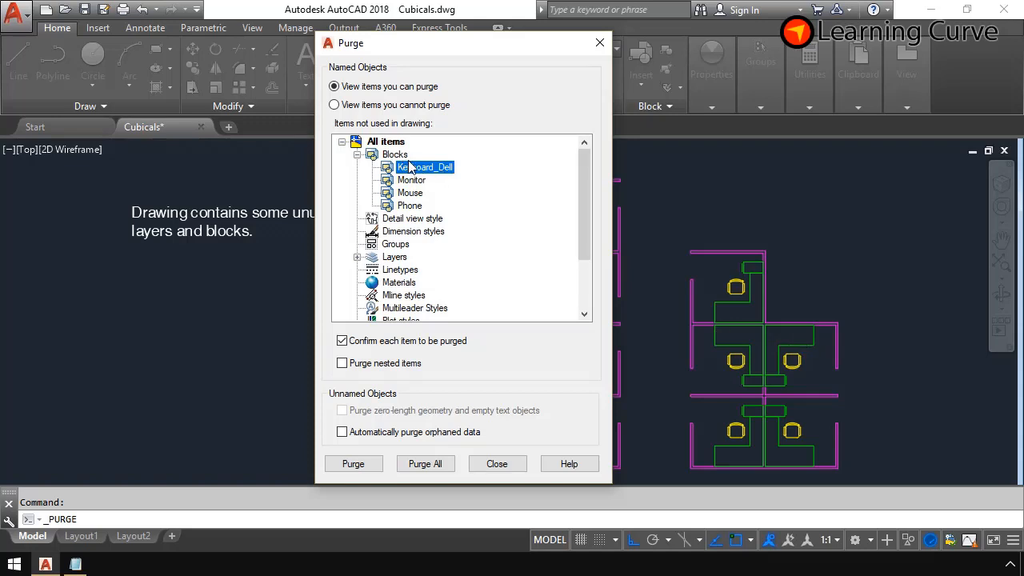
- Show the items that cannot be purged and check the reasons given for the Chair block
left_click(336, 106)
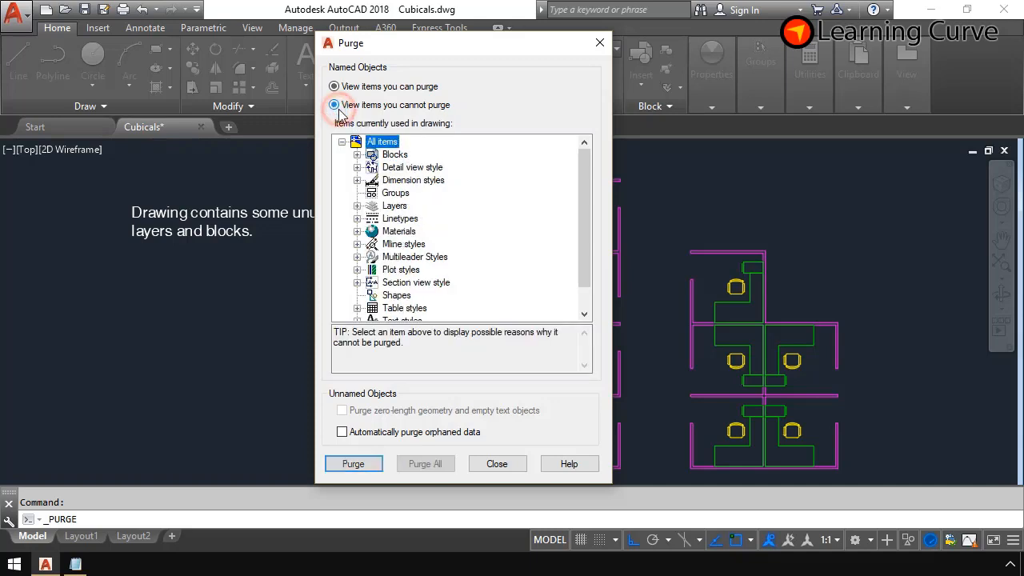
left_click(358, 154)
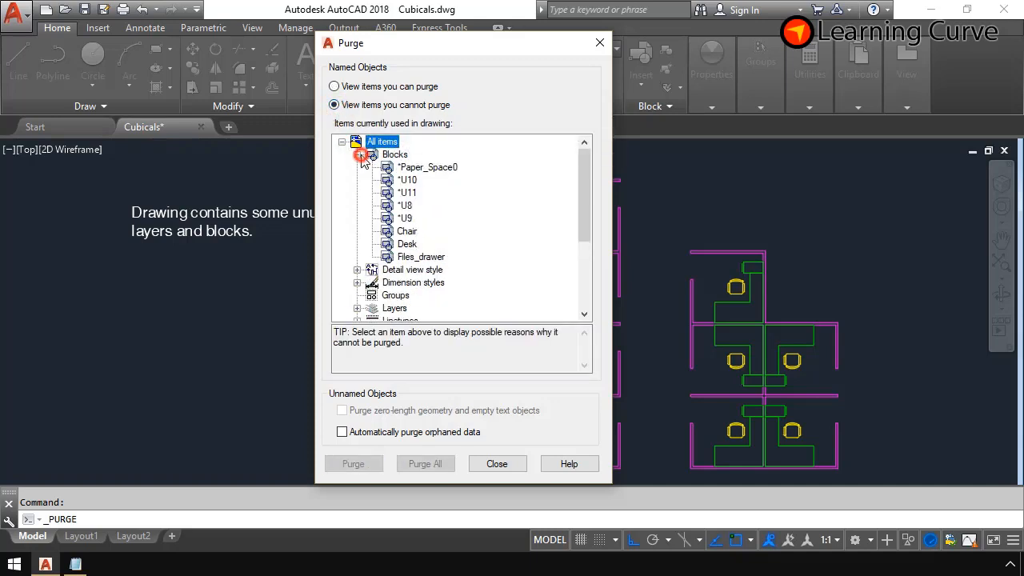
left_click(407, 231)
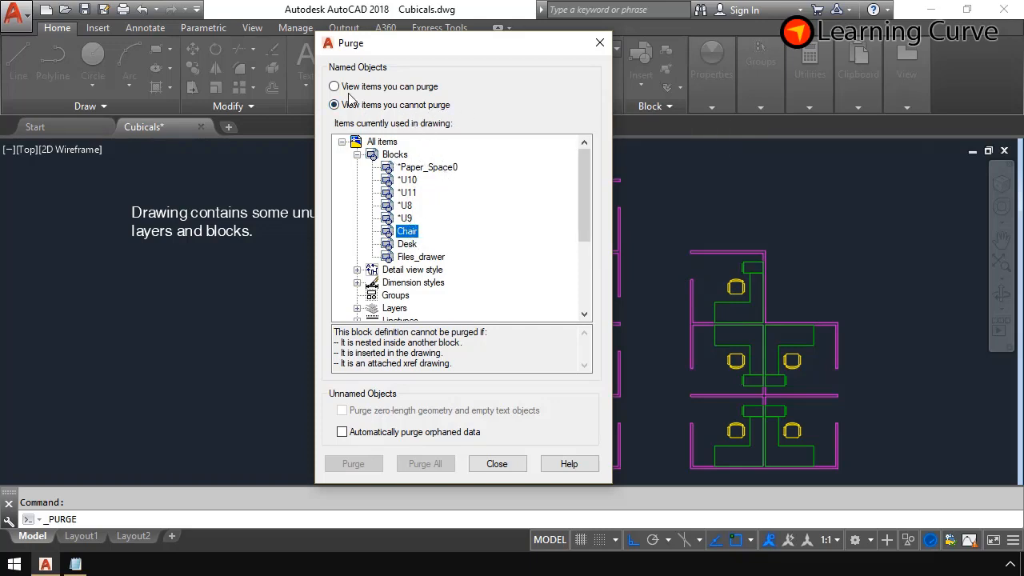
left_click(357, 154)
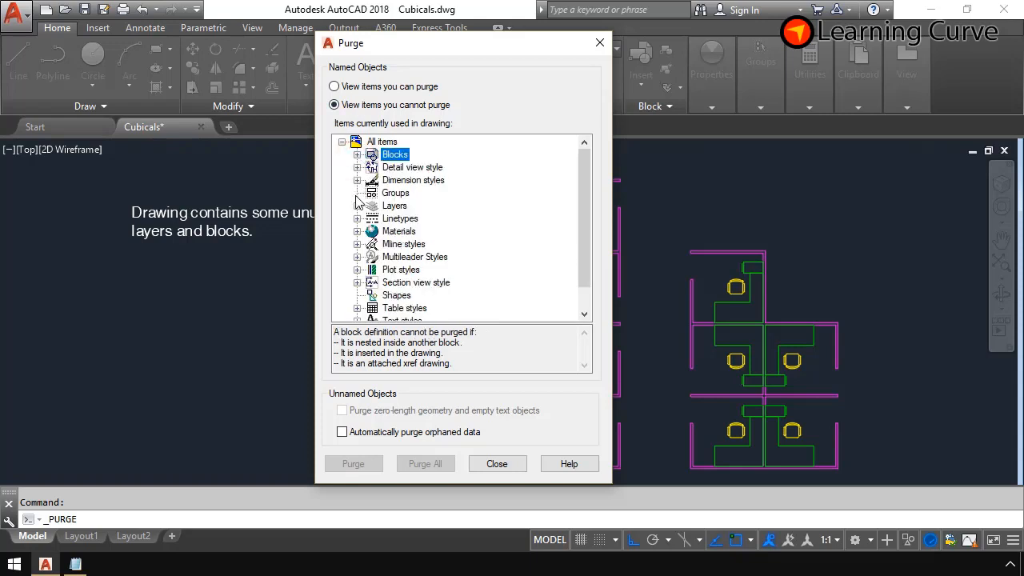
- Check why the Chairs layer and the ISO-25 dimension style cannot be purged
left_click(357, 206)
left_click(404, 232)
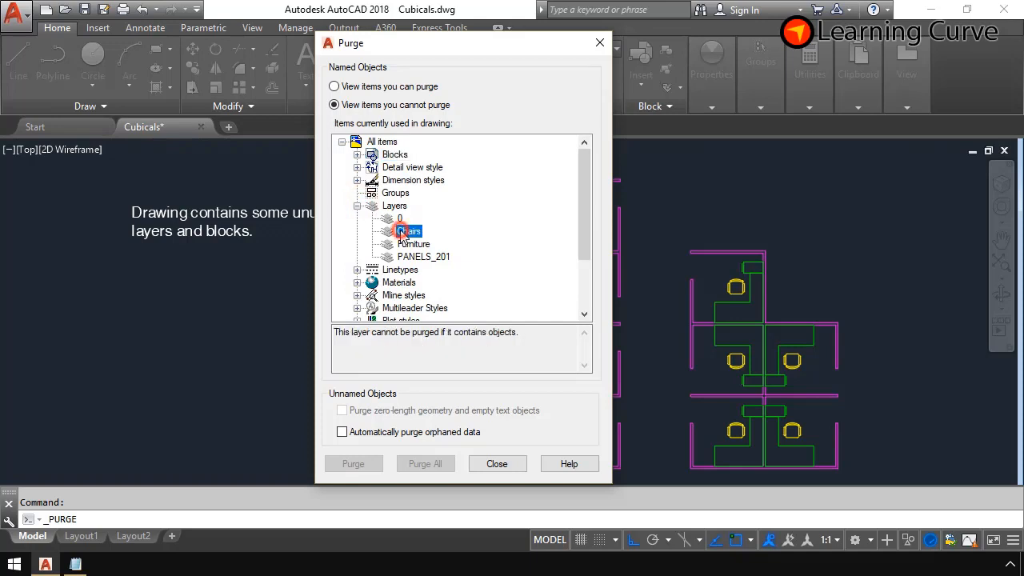
left_click(357, 180)
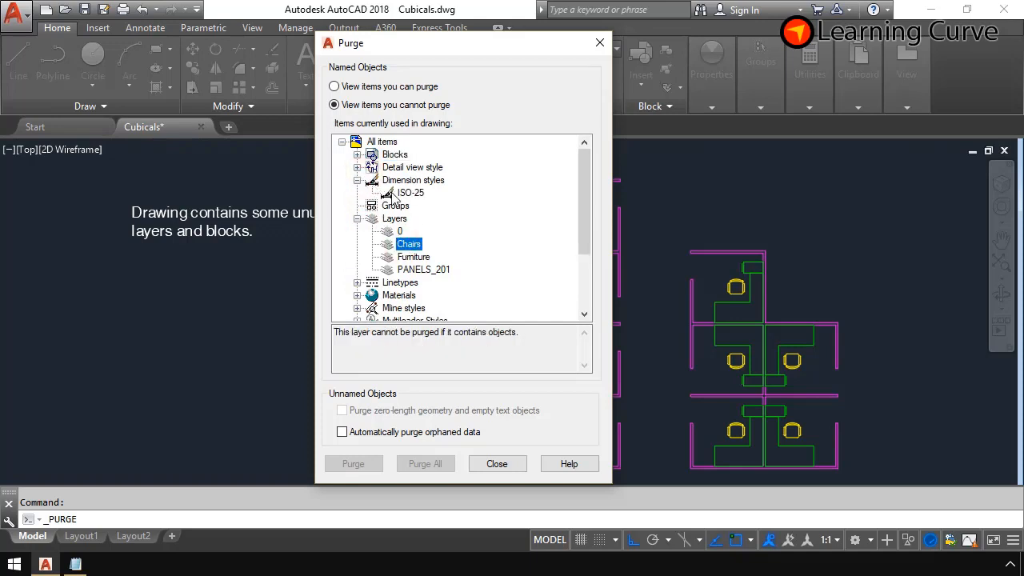
left_click(398, 195)
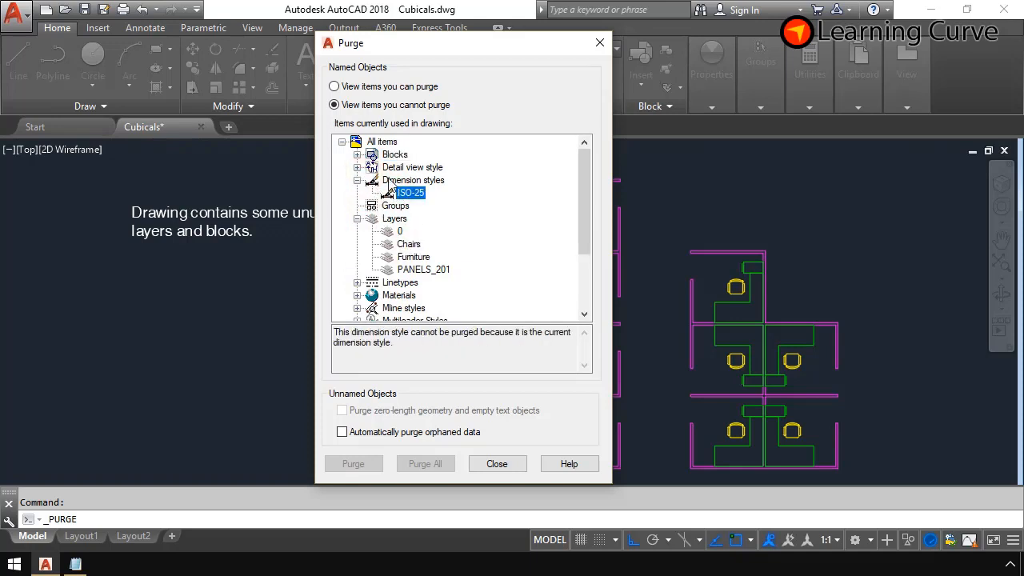
- Return to the purgeable items and purge only the unused Monitor block
left_click(358, 87)
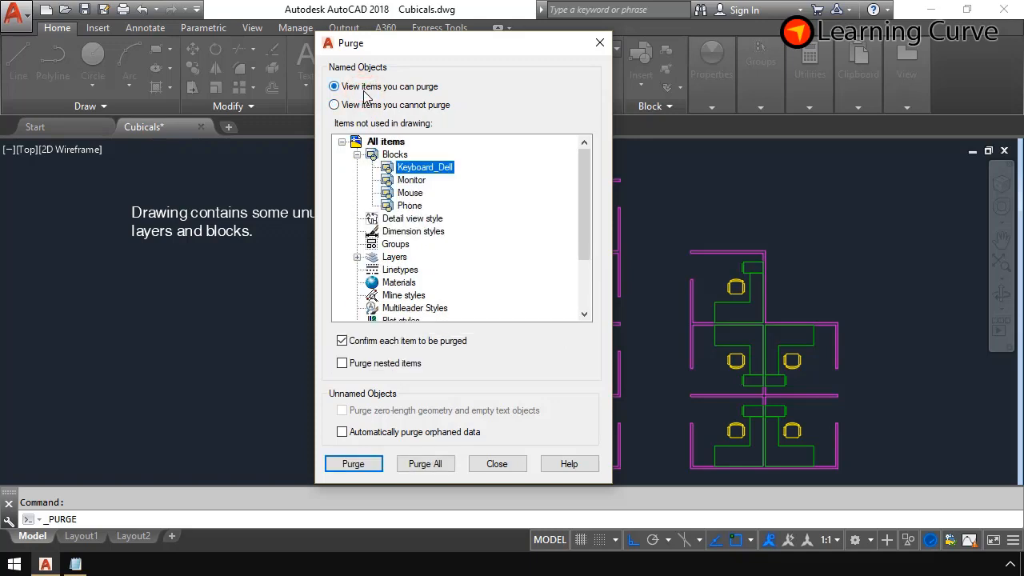
left_click(412, 179)
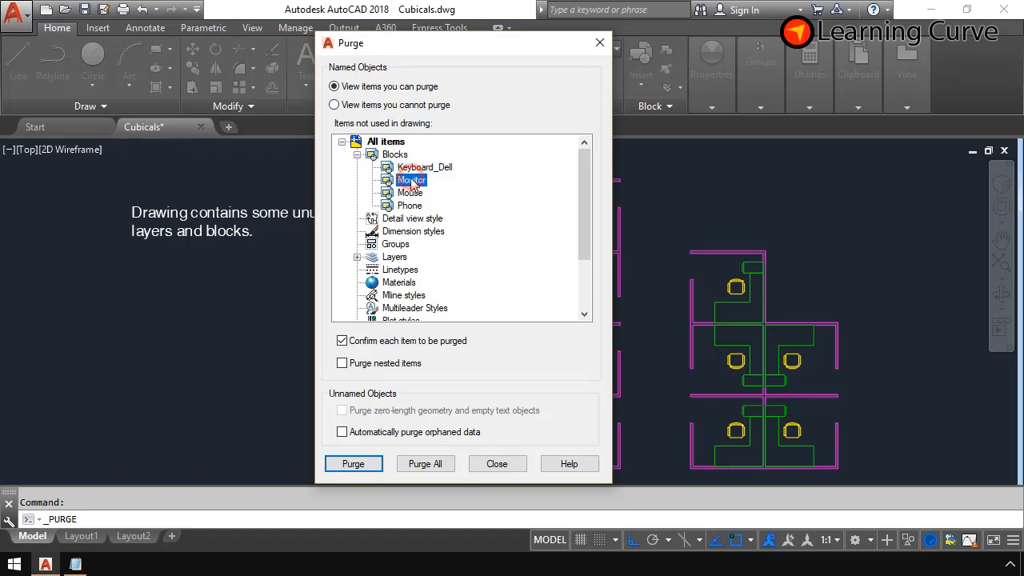
left_click(356, 464)
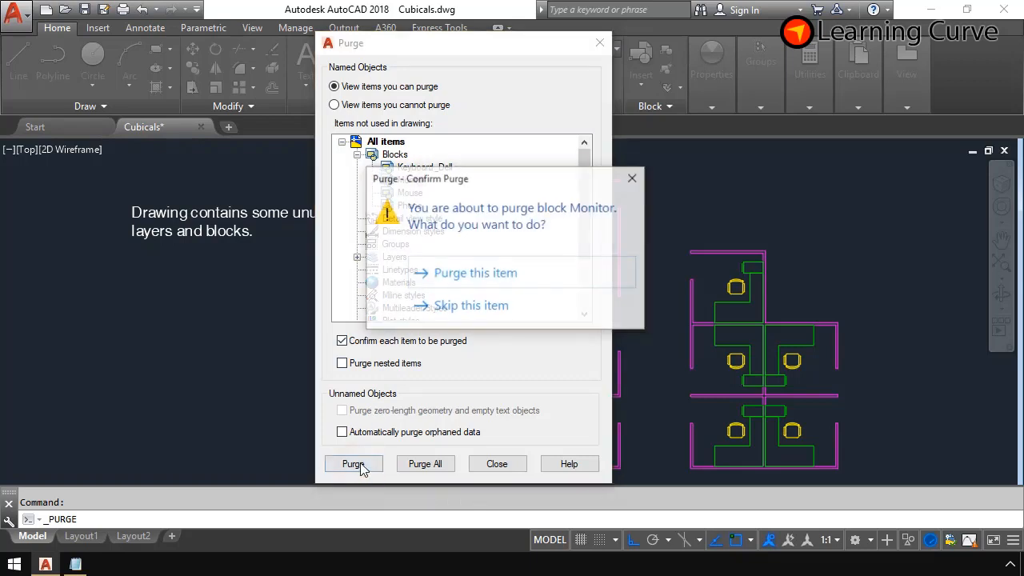
left_click(447, 273)
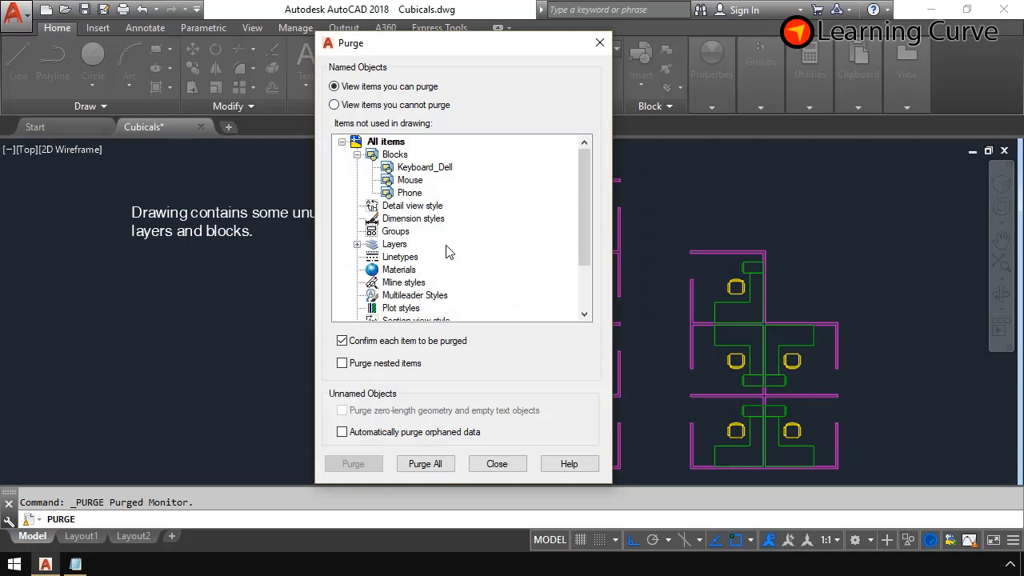
- Purge all remaining unused items, repeating until no purgeable blocks or layers are left, and close the Purge dialog
left_click(425, 463)
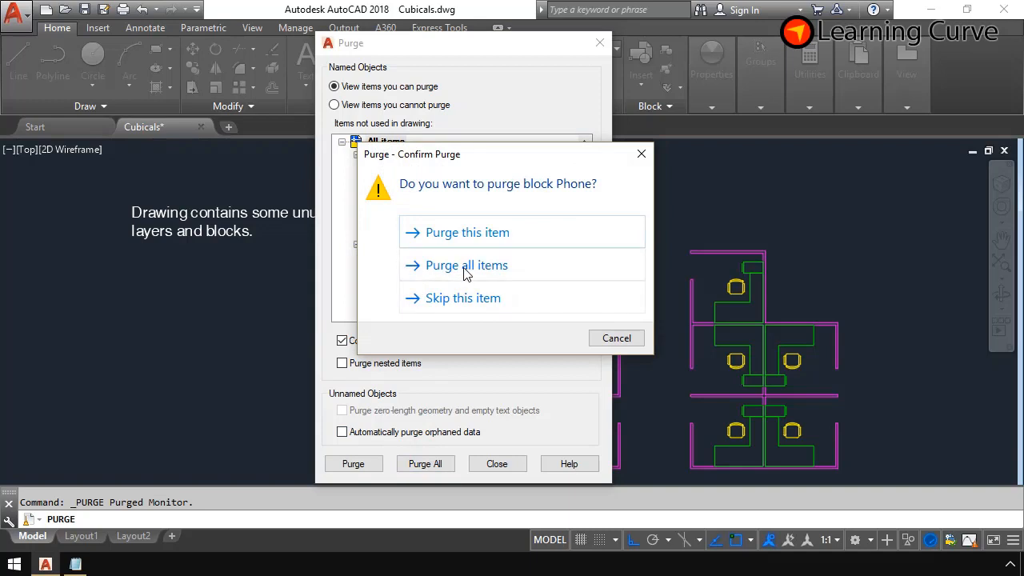
left_click(467, 272)
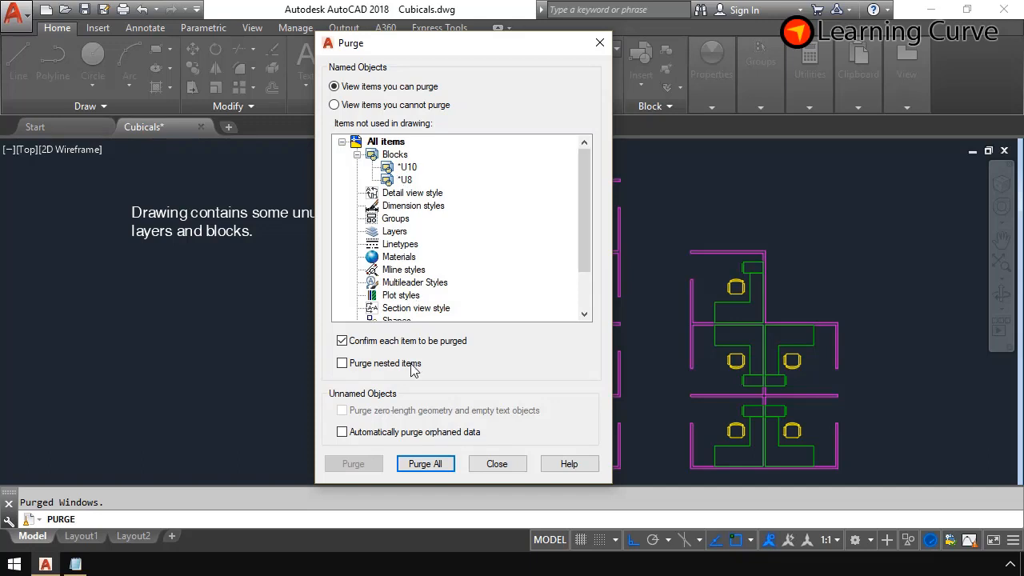
left_click(420, 462)
left_click(464, 268)
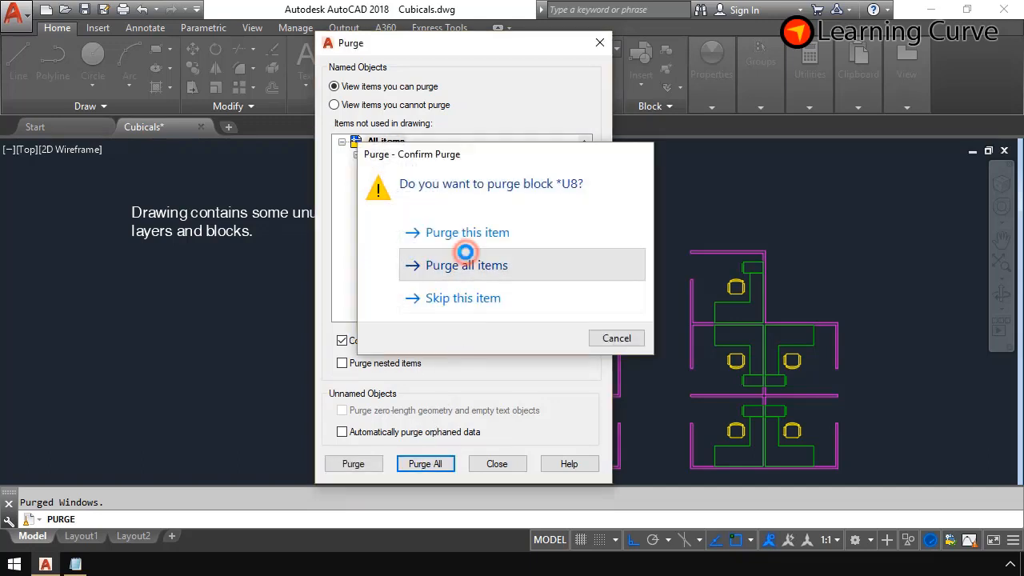
left_click(436, 464)
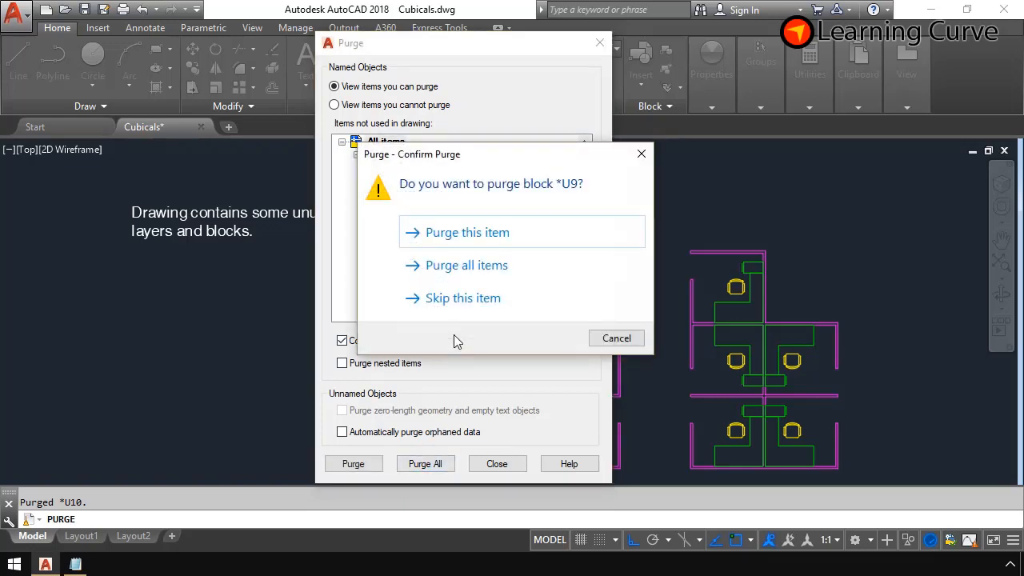
left_click(468, 268)
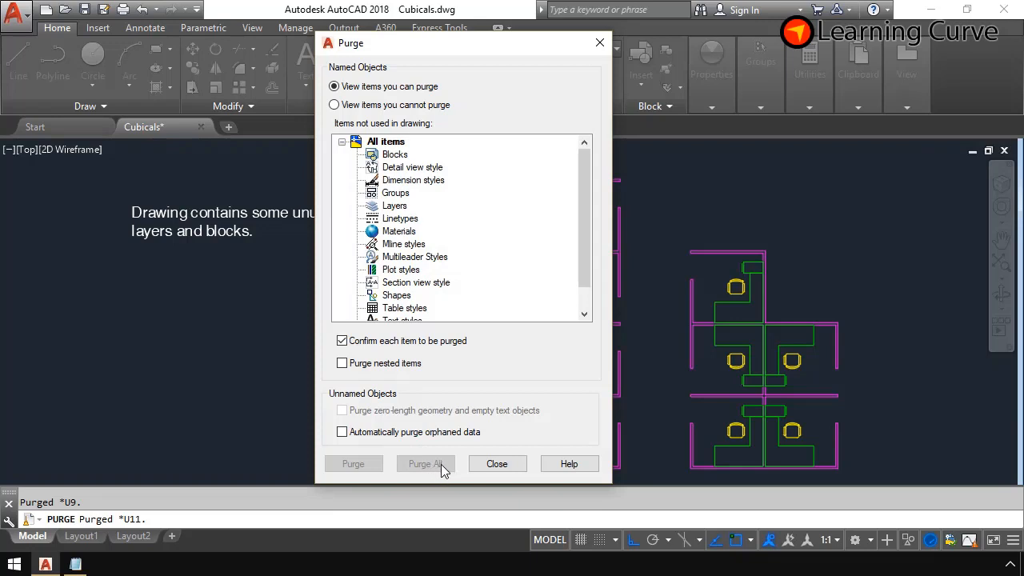
left_click(487, 468)
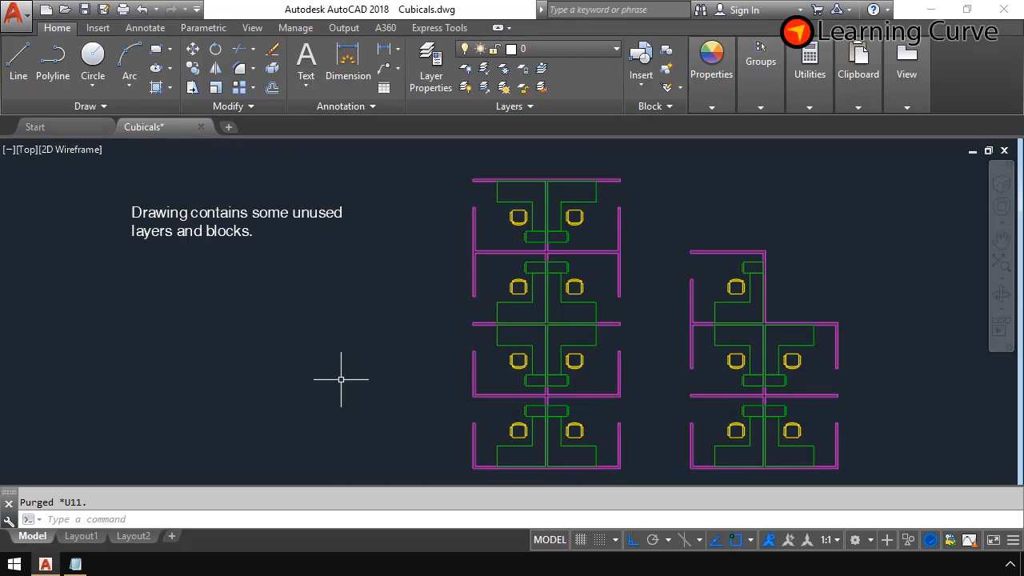
scroll(579, 303, "up", 5)
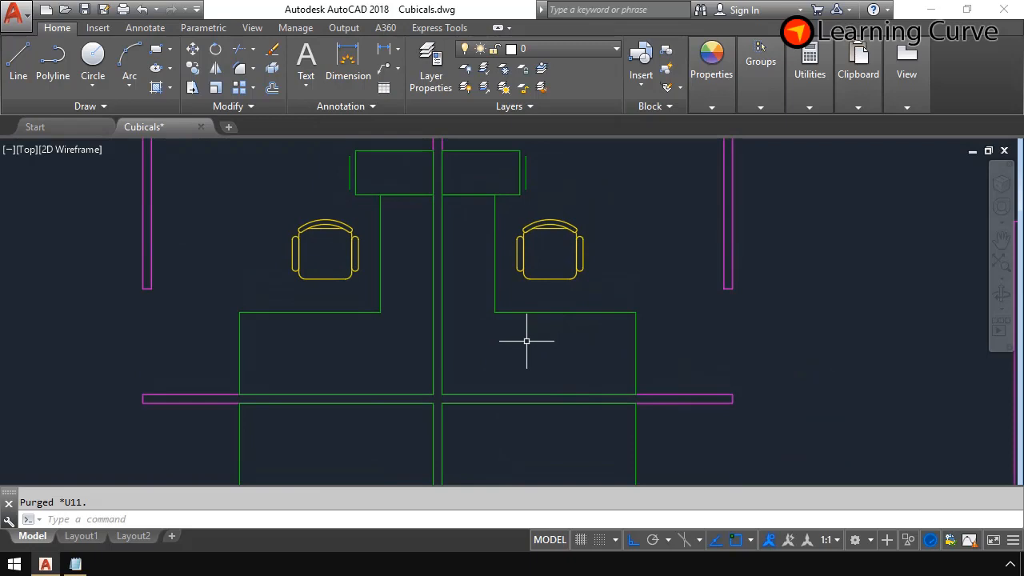
scroll(526, 341, "down", 6)
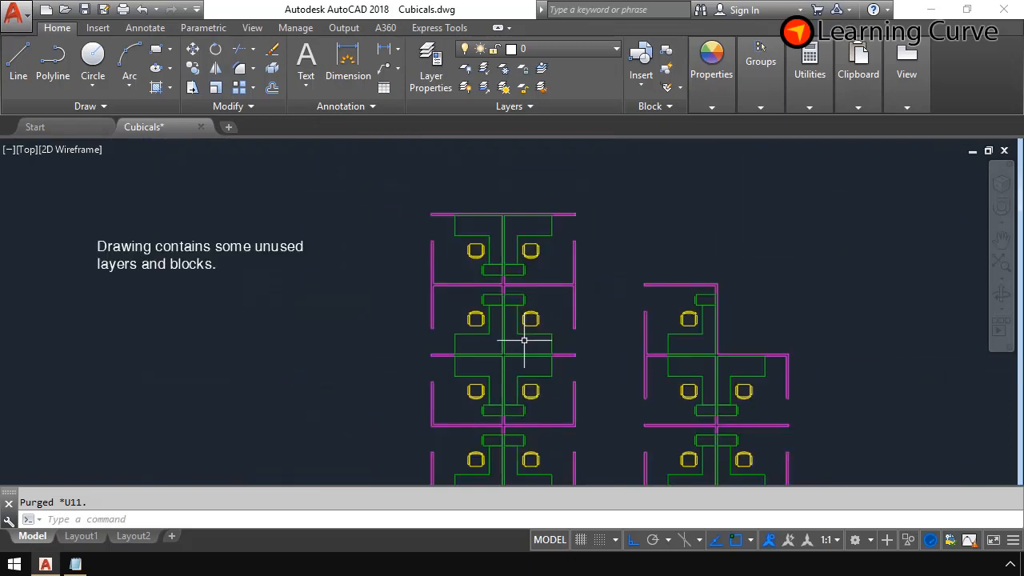
middle_click_drag(524, 340, 543, 288)
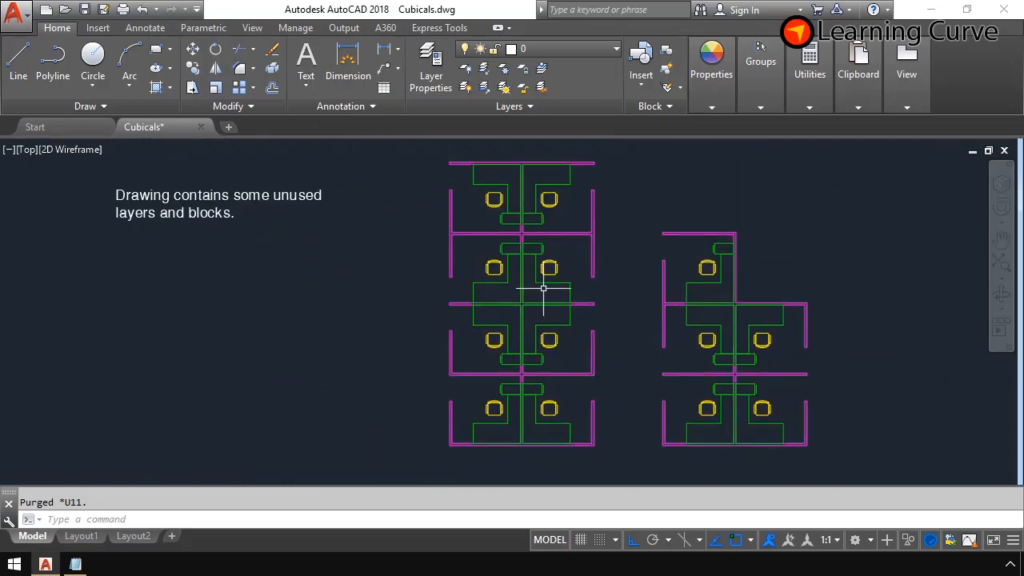